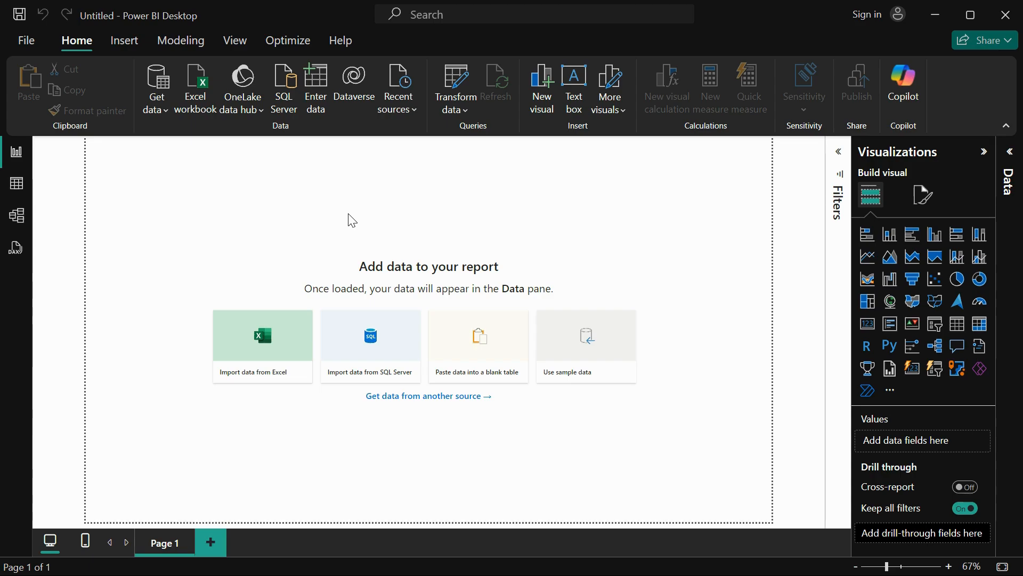
Import the text file EMT1360-Washington.csv and open its data for transformation in Power Query Editor
{"action": "left_click", "coordinate": [154, 104]}
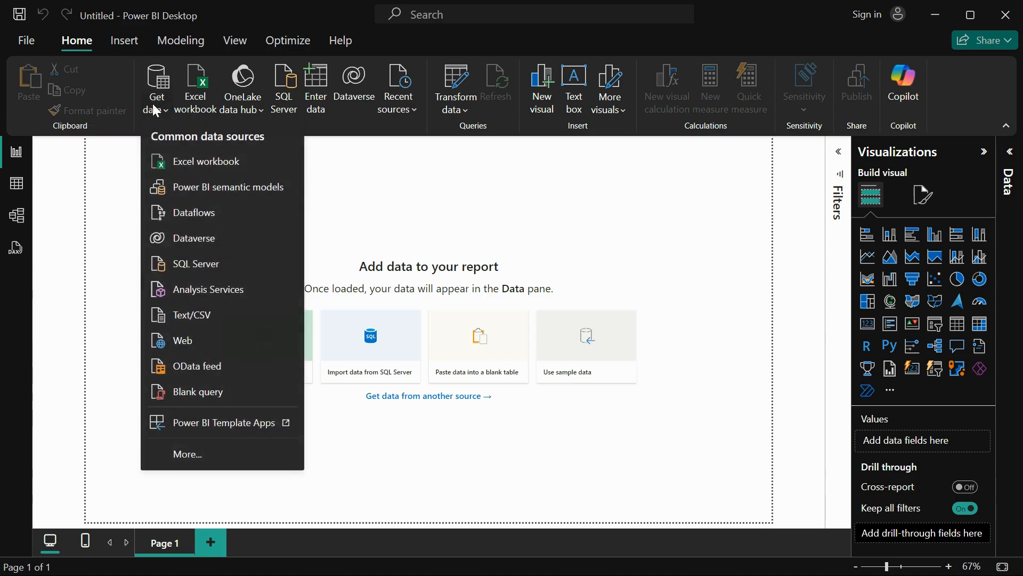
{"action": "left_click", "coordinate": [196, 315]}
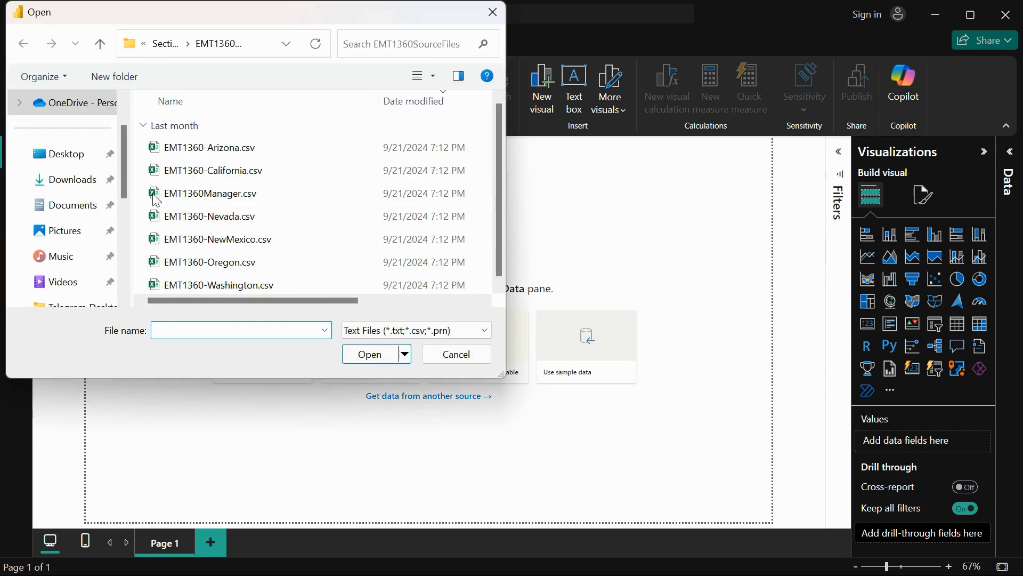
{"action": "left_click", "coordinate": [228, 284]}
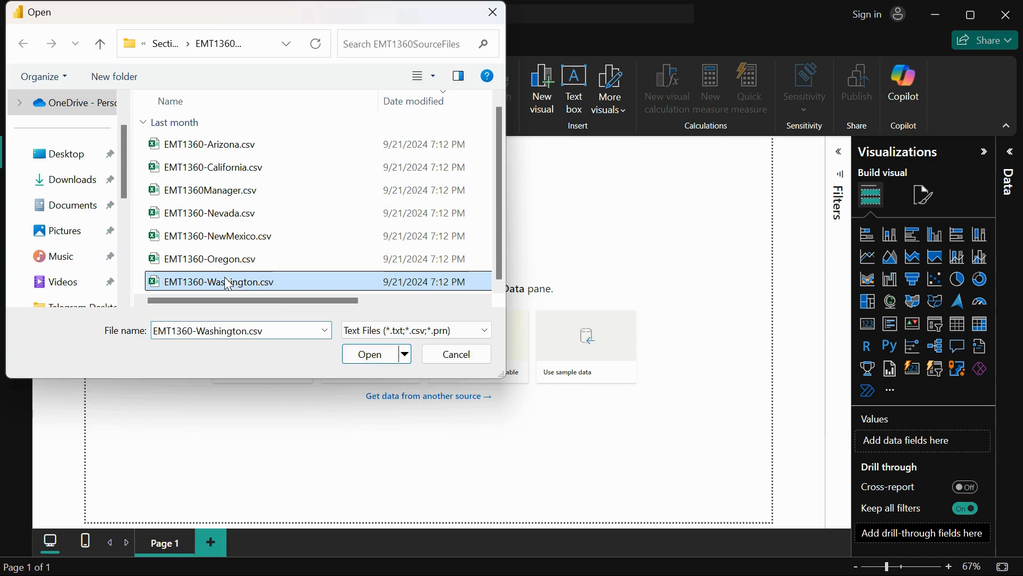
{"action": "left_click", "coordinate": [369, 354]}
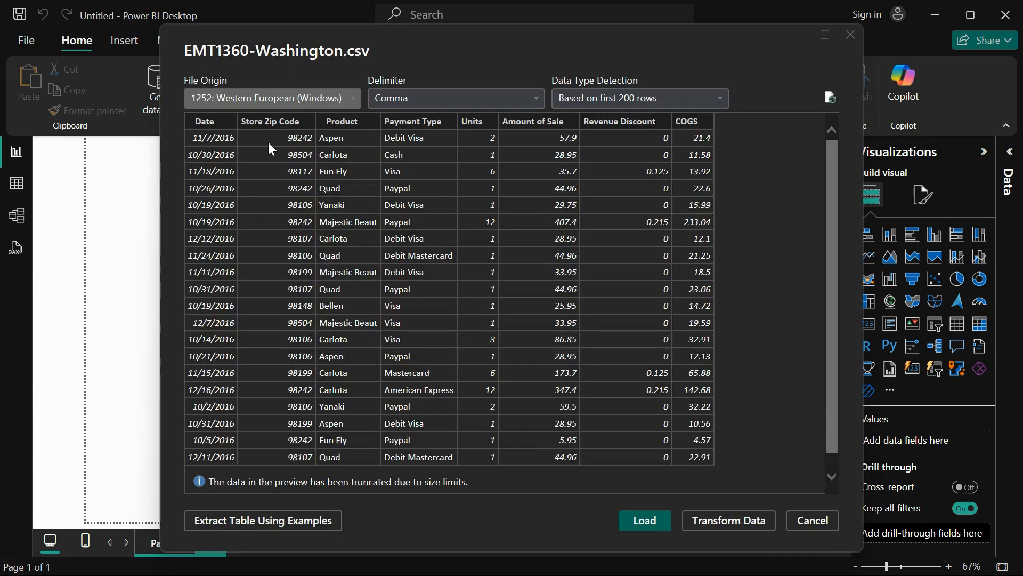
{"action": "scroll", "coordinate": [437, 314], "scroll_direction": "down", "scroll_amount": 1}
{"action": "scroll", "coordinate": [437, 314], "scroll_direction": "up", "scroll_amount": 1}
{"action": "scroll", "coordinate": [779, 285], "scroll_direction": "down", "scroll_amount": 1}
{"action": "scroll", "coordinate": [779, 285], "scroll_direction": "up", "scroll_amount": 1}
{"action": "left_click", "coordinate": [718, 515]}
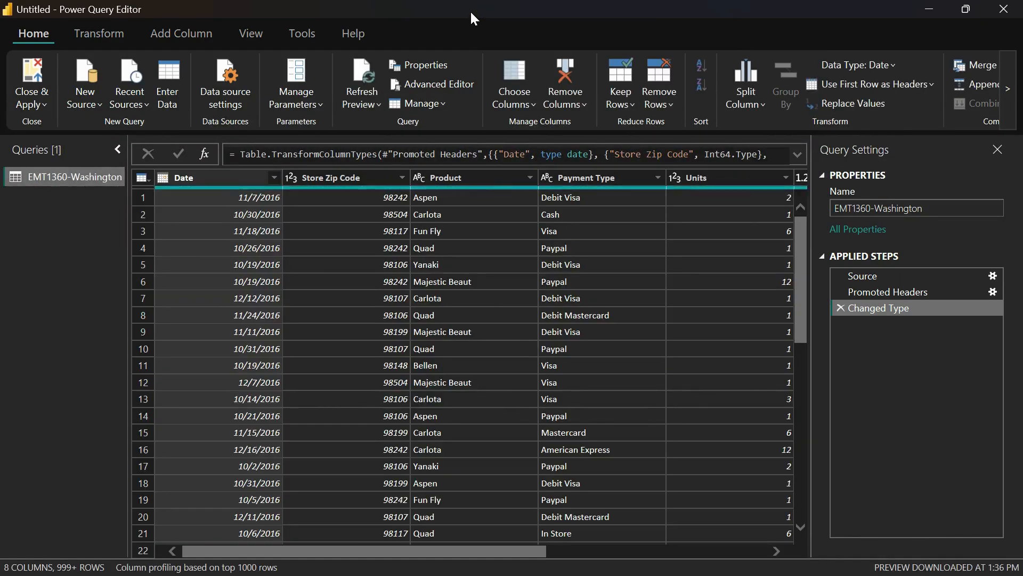
{"action": "double_click", "coordinate": [470, 11]}
{"action": "left_click_drag", "start_coordinate": [404, 138], "coordinate": [447, 146]}
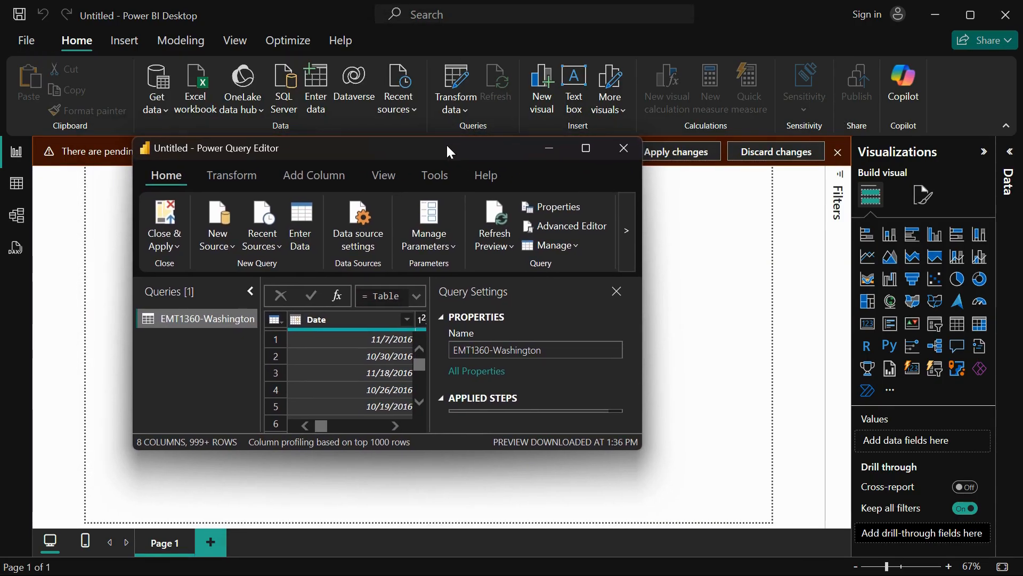
{"action": "left_click", "coordinate": [586, 148]}
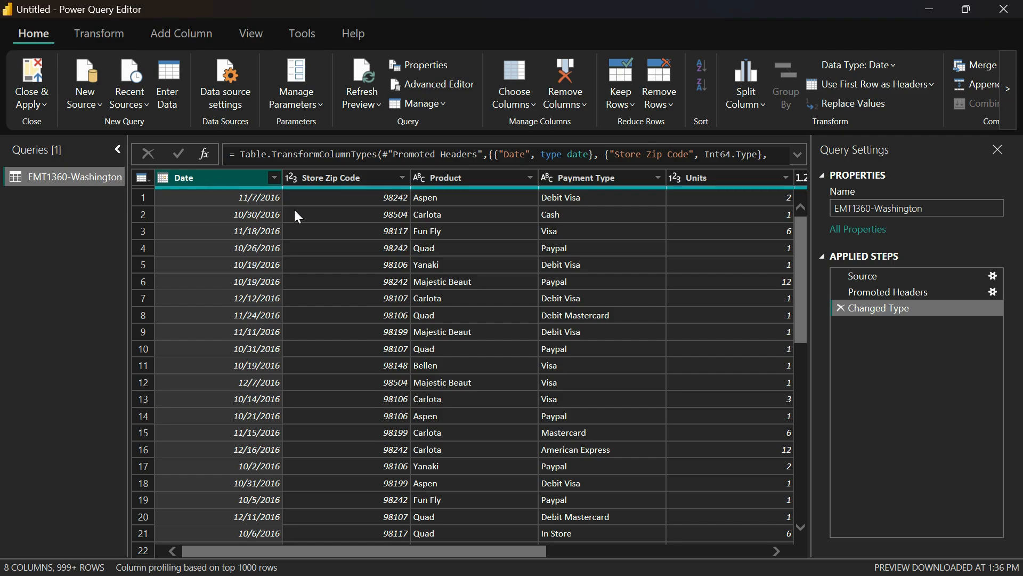
Add a new Year column extracted from the Date column
{"action": "left_click_drag", "start_coordinate": [283, 183], "coordinate": [284, 183]}
{"action": "left_click", "coordinate": [181, 33]}
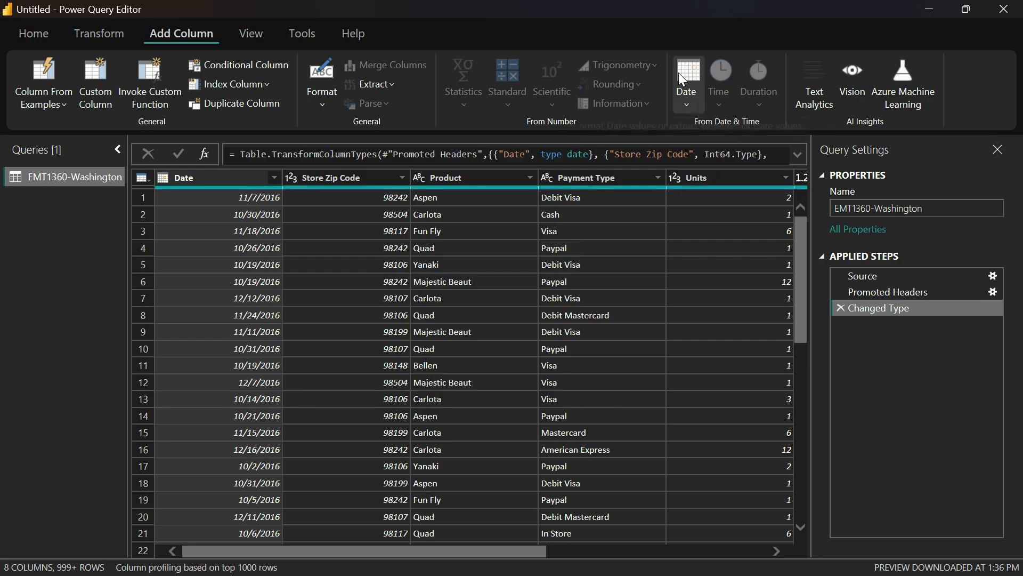
{"action": "left_click", "coordinate": [685, 101]}
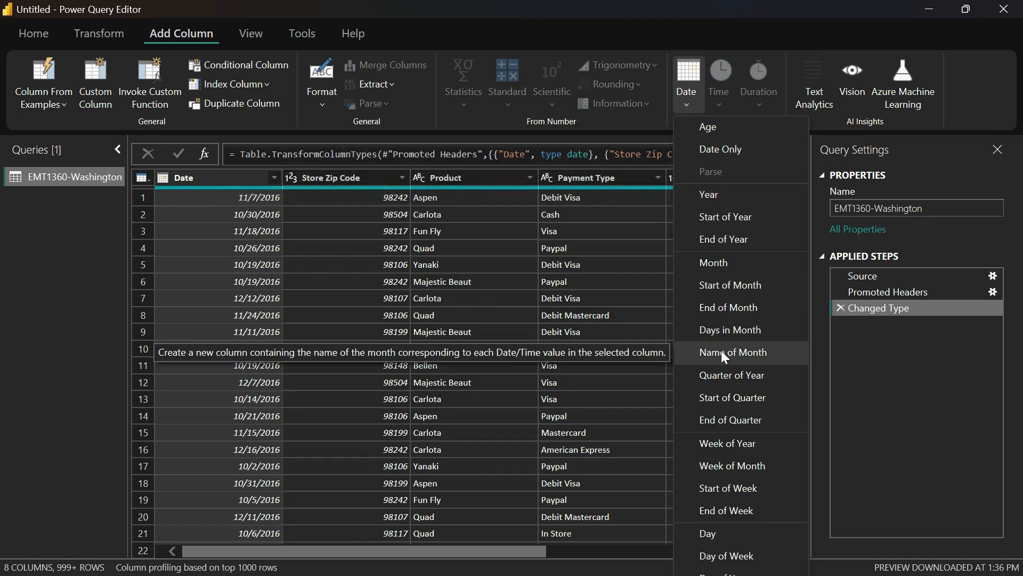
{"action": "left_click", "coordinate": [717, 197]}
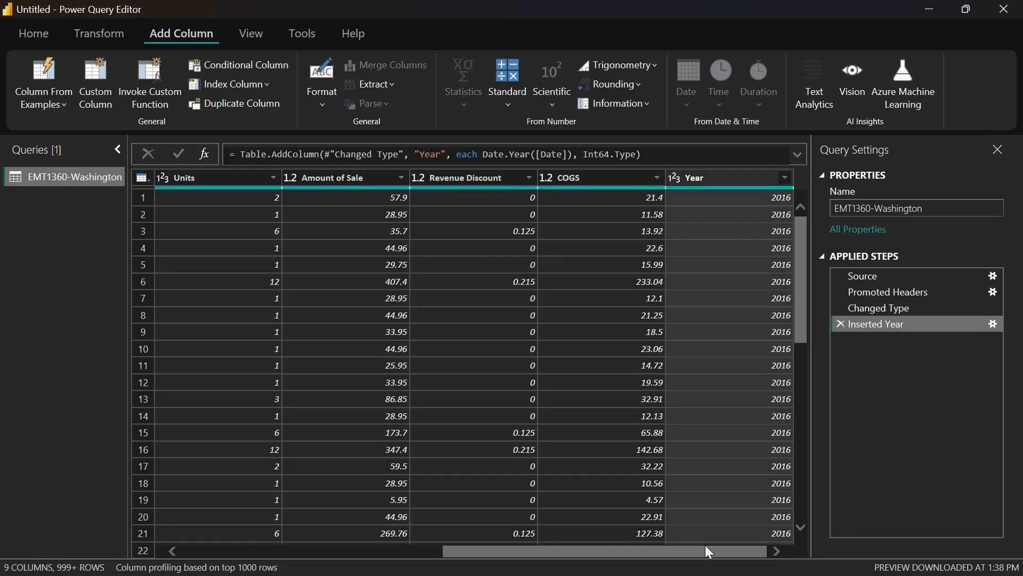
Compare the Year column with the dates and add a Month column extracted from the Date column
{"action": "left_click_drag", "start_coordinate": [705, 545], "coordinate": [351, 546]}
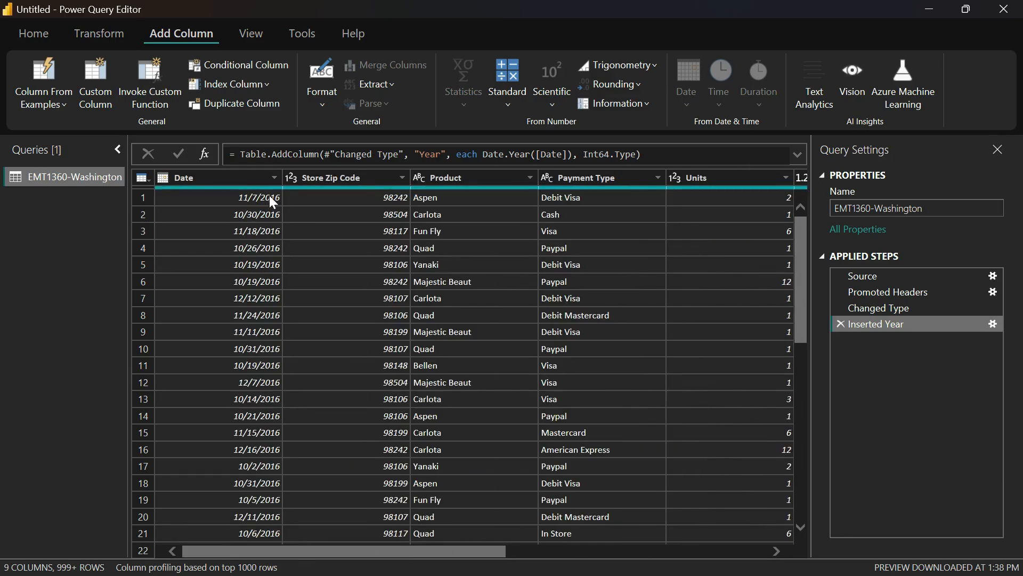
{"action": "scroll", "coordinate": [270, 453], "scroll_direction": "down", "scroll_amount": 12}
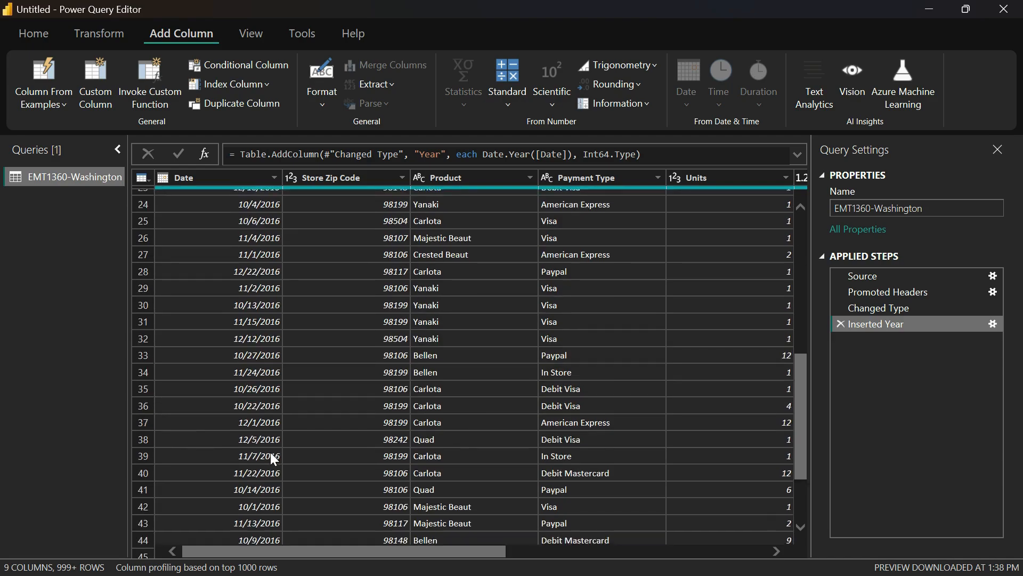
{"action": "scroll", "coordinate": [270, 452], "scroll_direction": "down", "scroll_amount": 9}
{"action": "scroll", "coordinate": [270, 452], "scroll_direction": "up", "scroll_amount": 20}
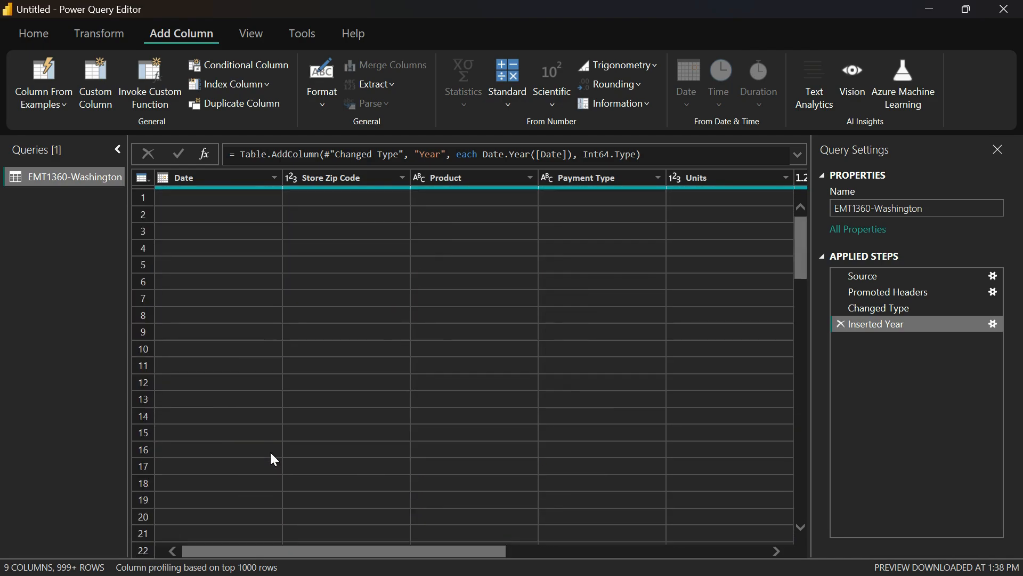
{"action": "scroll", "coordinate": [735, 311], "scroll_direction": "right", "scroll_amount": 5}
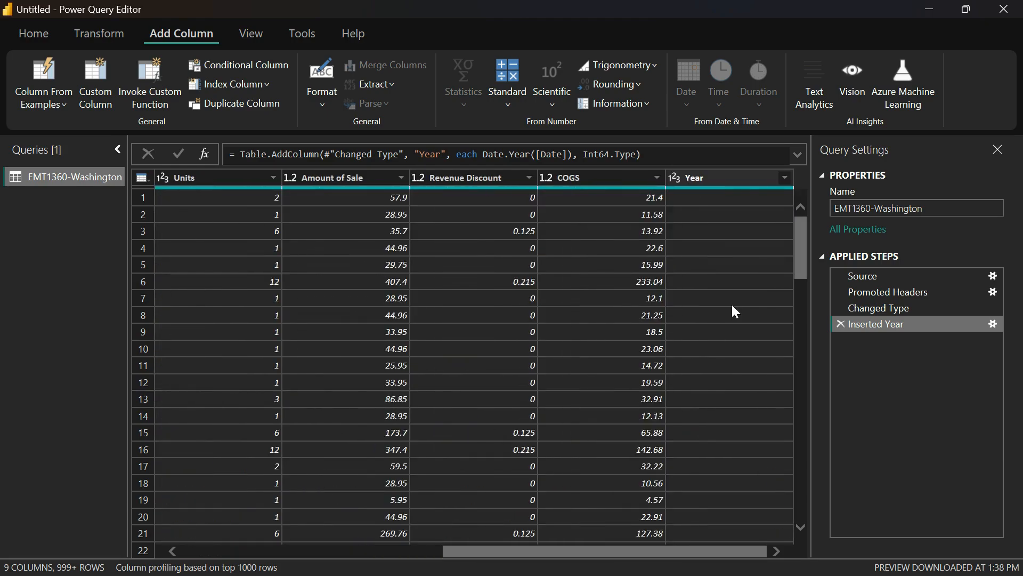
{"action": "scroll", "coordinate": [454, 433], "scroll_direction": "left", "scroll_amount": 5}
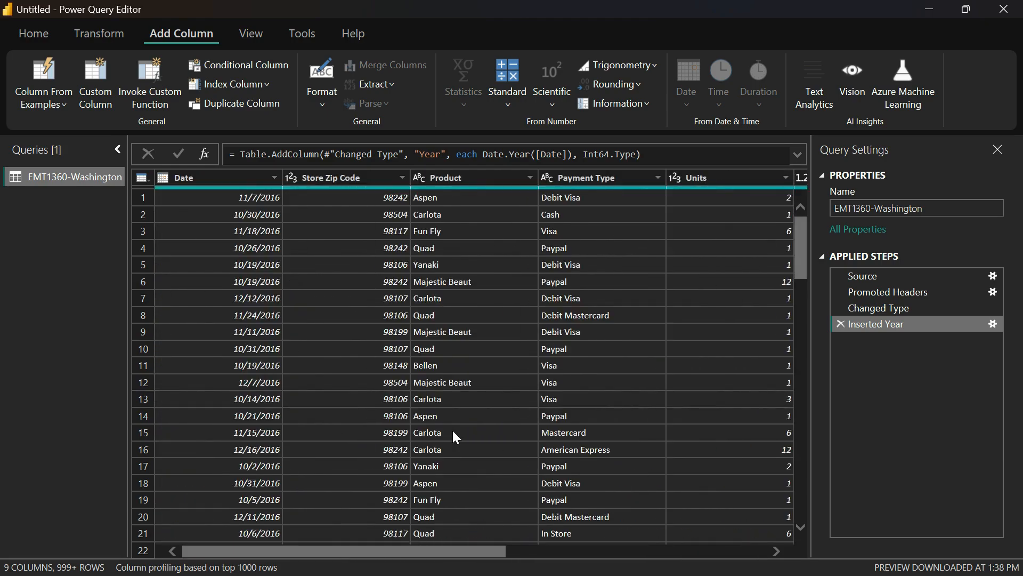
{"action": "left_click", "coordinate": [194, 184]}
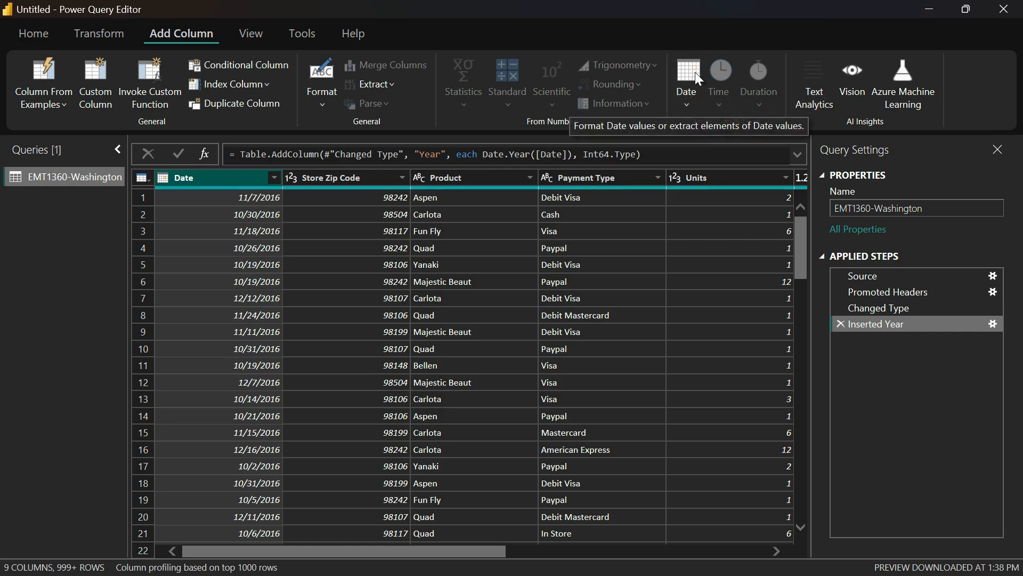
{"action": "left_click", "coordinate": [696, 104]}
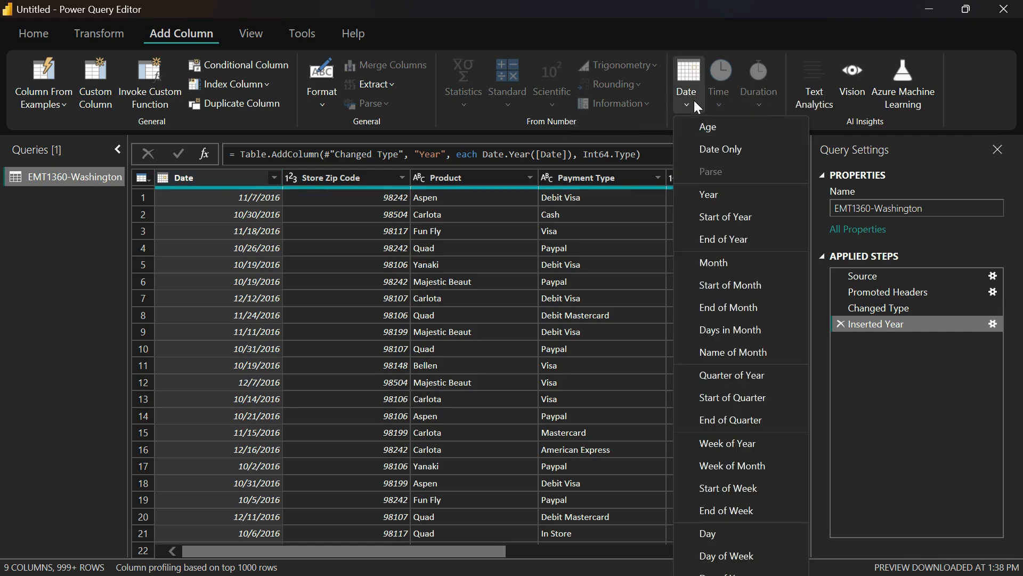
{"action": "left_click", "coordinate": [711, 263]}
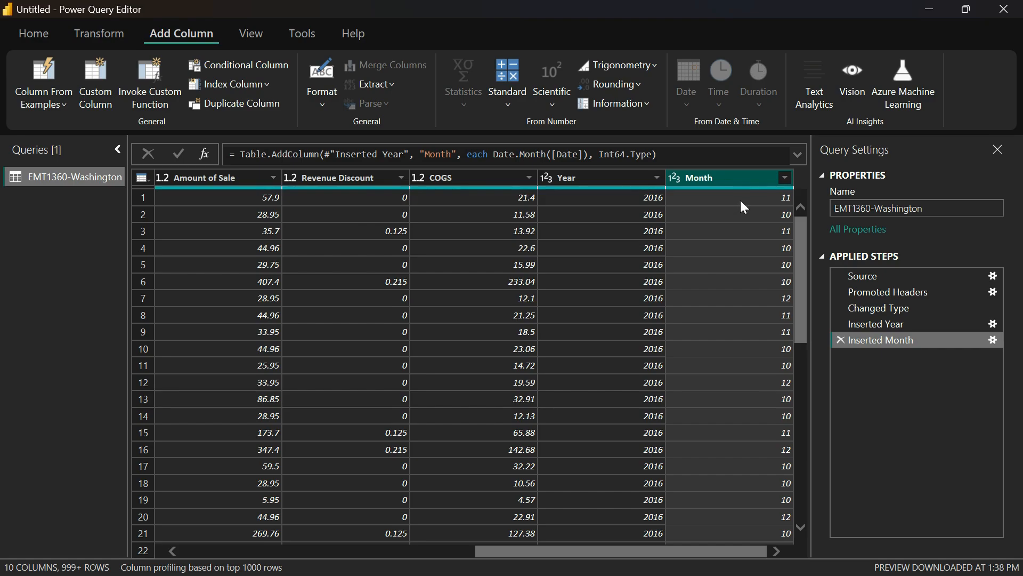
Add a Week of Year column extracted from the Date column
{"action": "scroll", "coordinate": [398, 408], "scroll_direction": "left", "scroll_amount": 5}
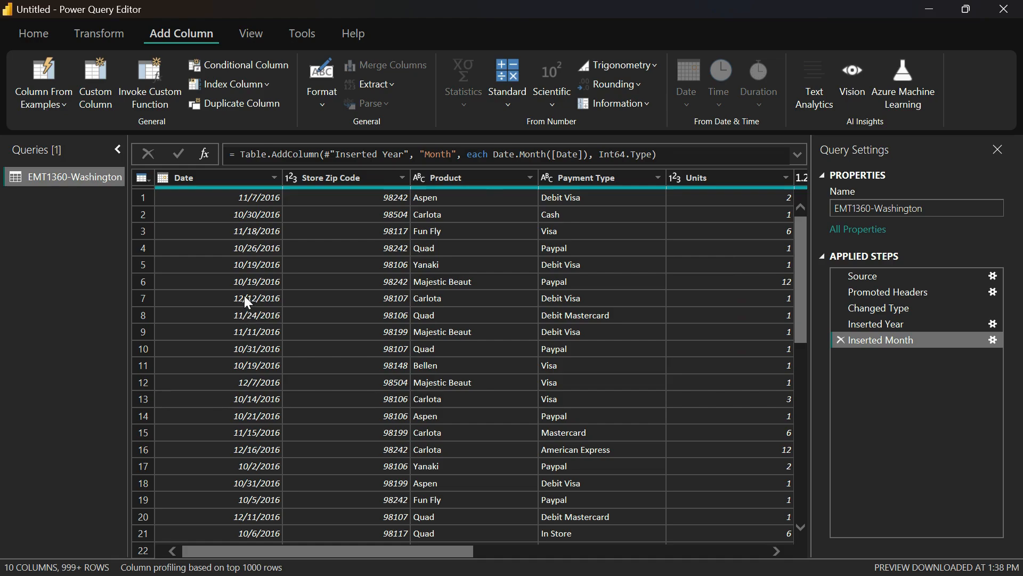
{"action": "scroll", "coordinate": [568, 277], "scroll_direction": "right", "scroll_amount": 5}
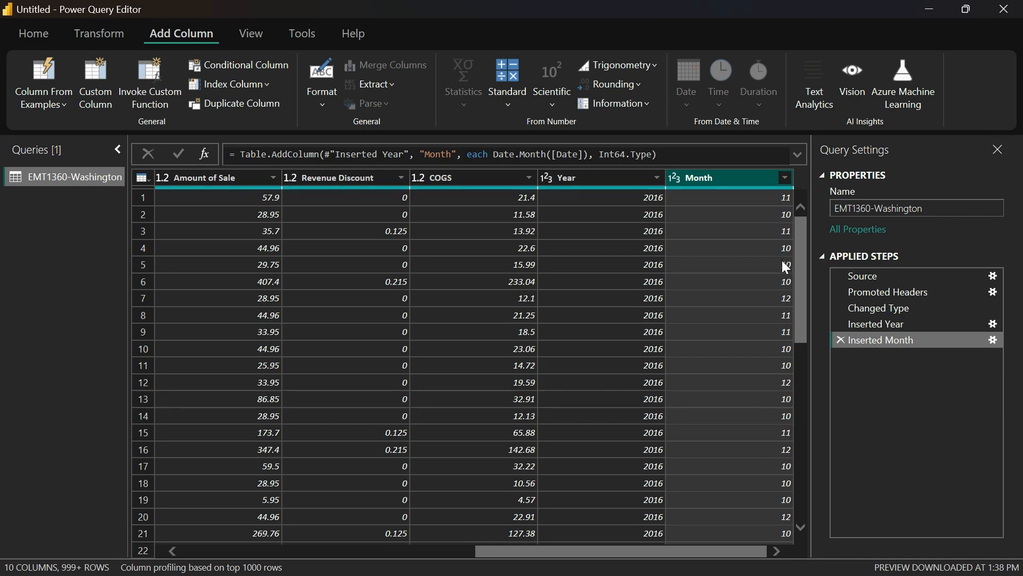
{"action": "scroll", "coordinate": [499, 401], "scroll_direction": "left", "scroll_amount": 5}
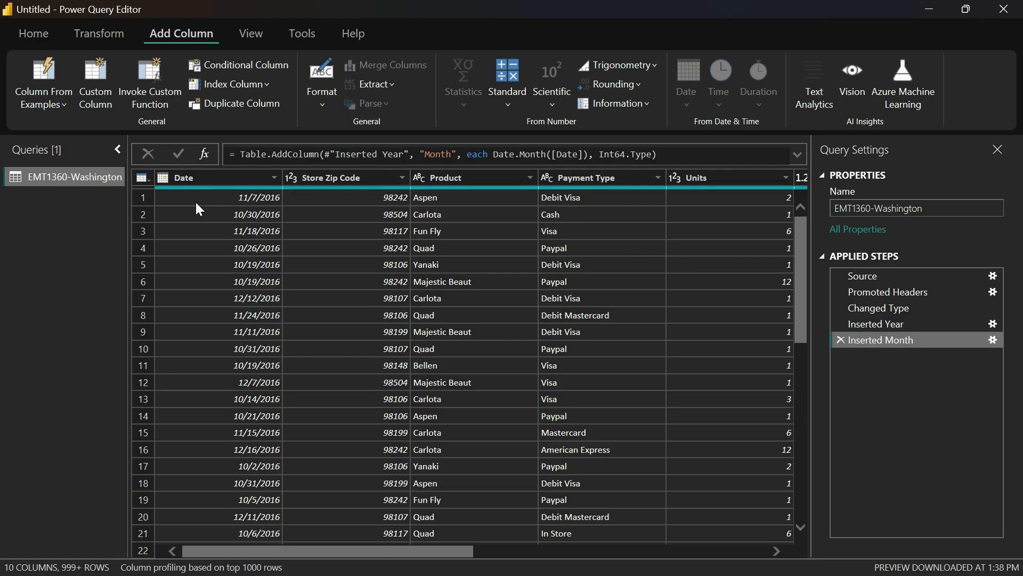
{"action": "left_click", "coordinate": [193, 186]}
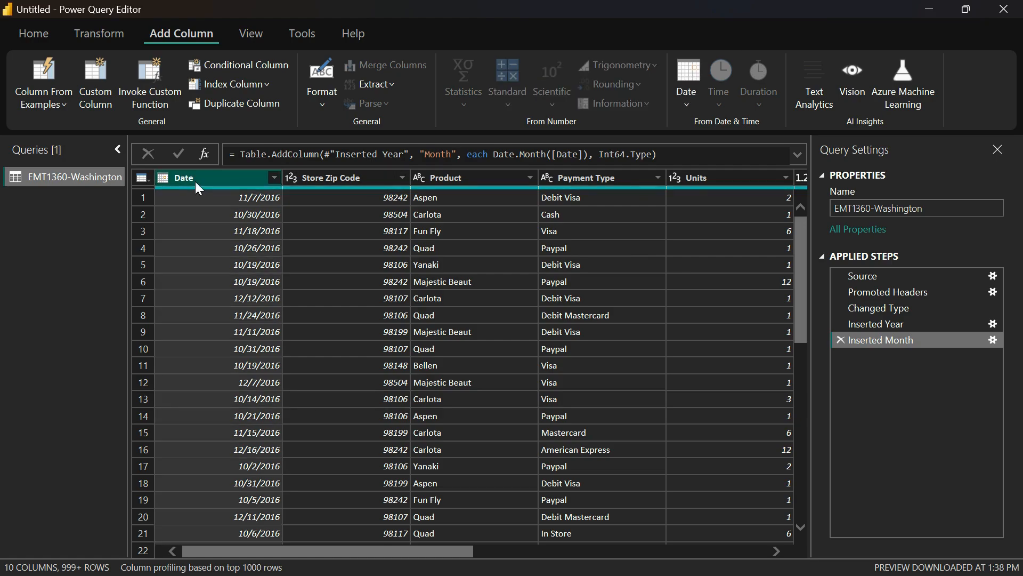
{"action": "left_click", "coordinate": [686, 85]}
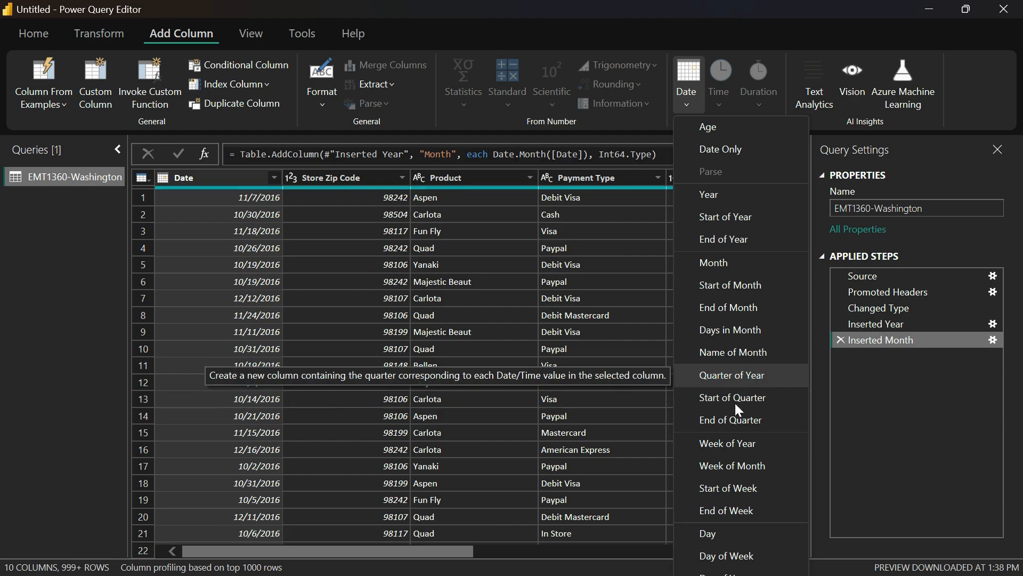
{"action": "left_click", "coordinate": [727, 443]}
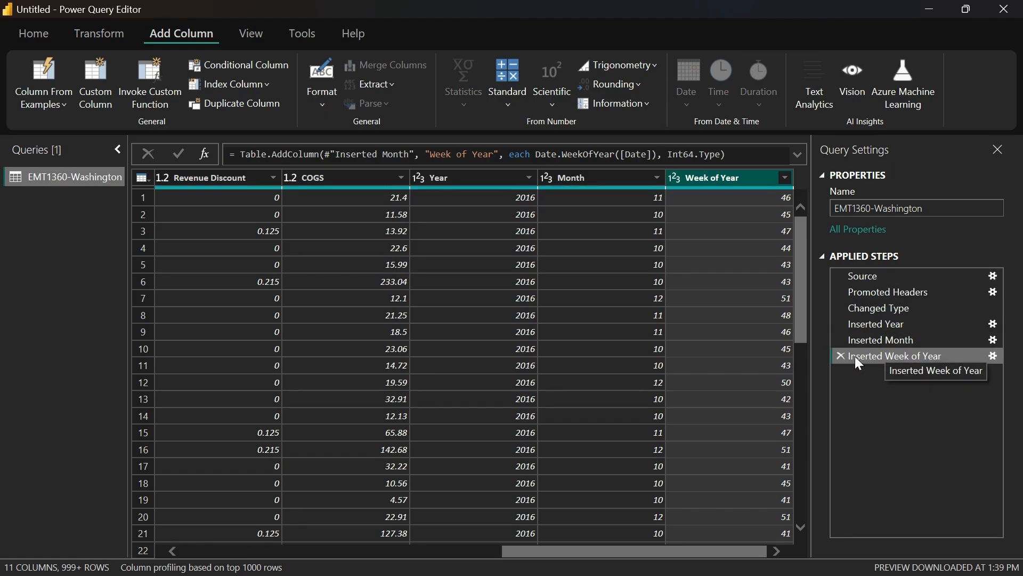
Delete the Inserted Week of Year step from the query's applied steps
{"action": "left_click", "coordinate": [853, 339], "text": "shift"}
{"action": "left_click_drag", "start_coordinate": [853, 332], "coordinate": [862, 343]}
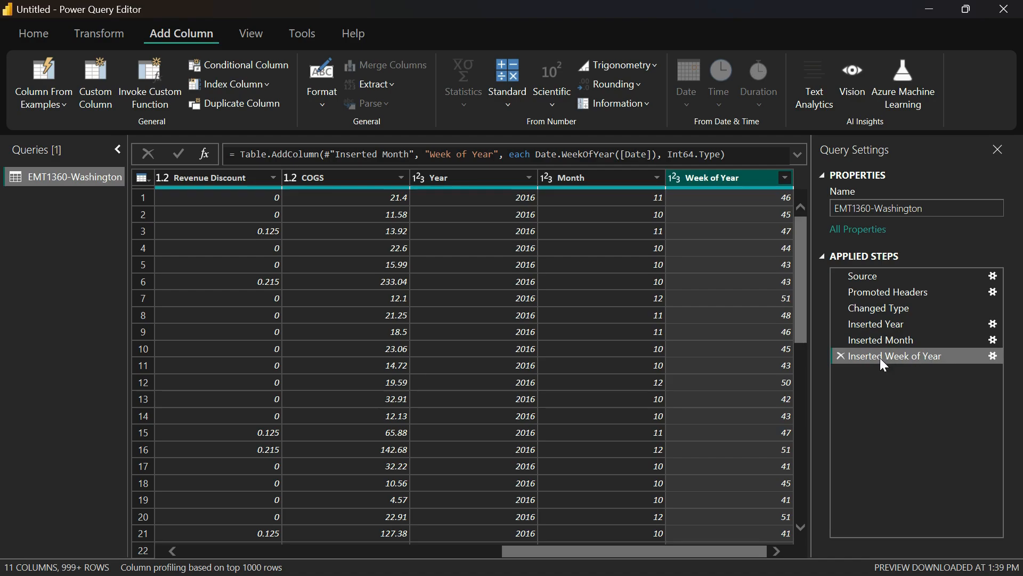
{"action": "left_click", "coordinate": [841, 355]}
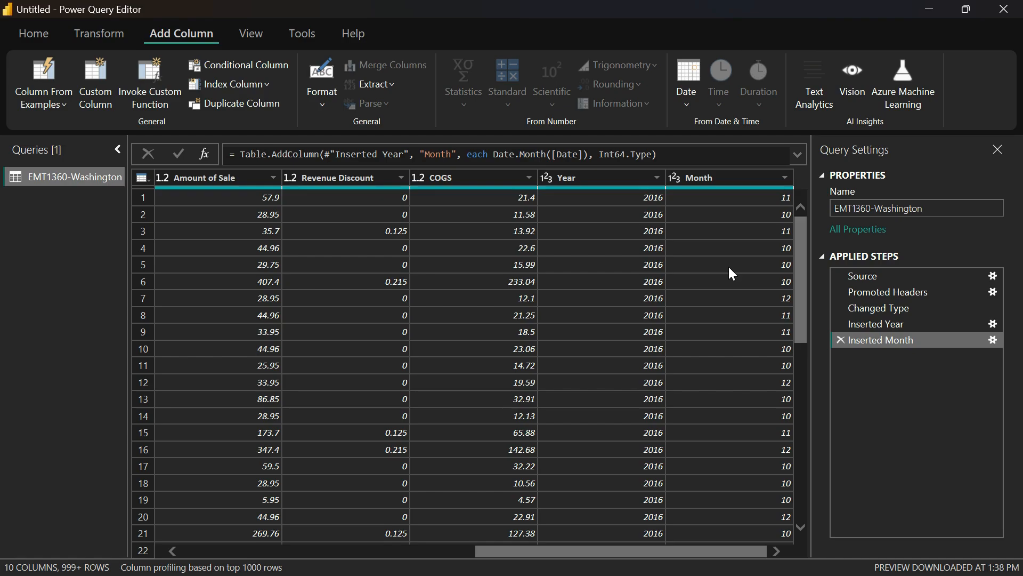
Start a new custom column and name it Sales Price Per Unit
{"action": "scroll", "coordinate": [729, 268], "scroll_direction": "left", "scroll_amount": 5}
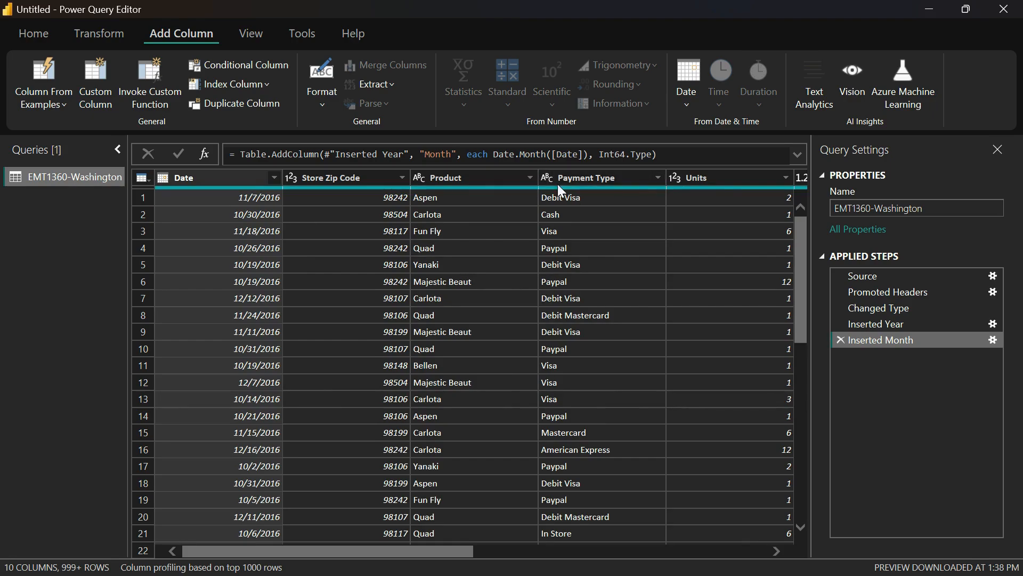
{"action": "scroll", "coordinate": [631, 207], "scroll_direction": "right", "scroll_amount": 5}
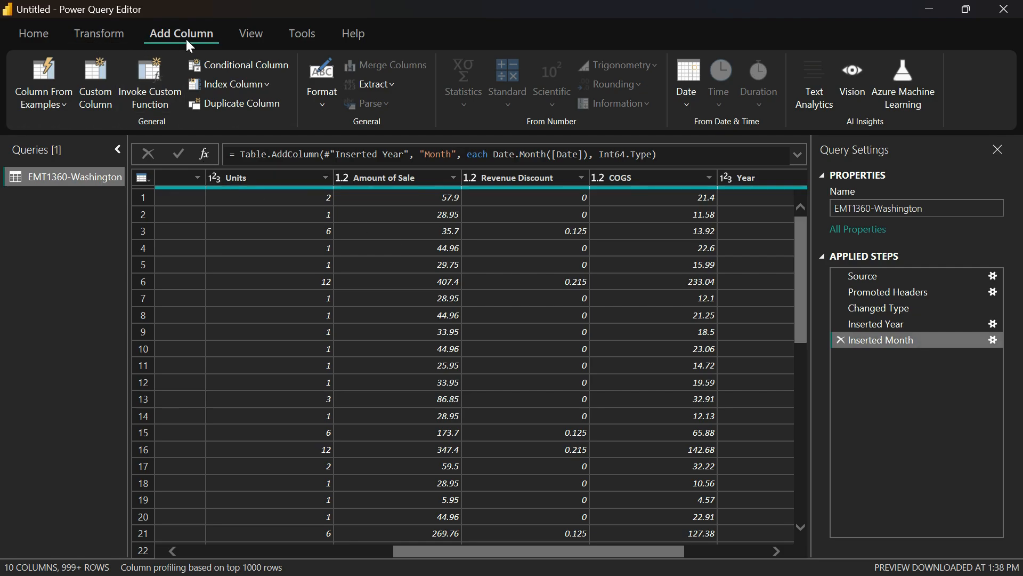
{"action": "left_click", "coordinate": [87, 99]}
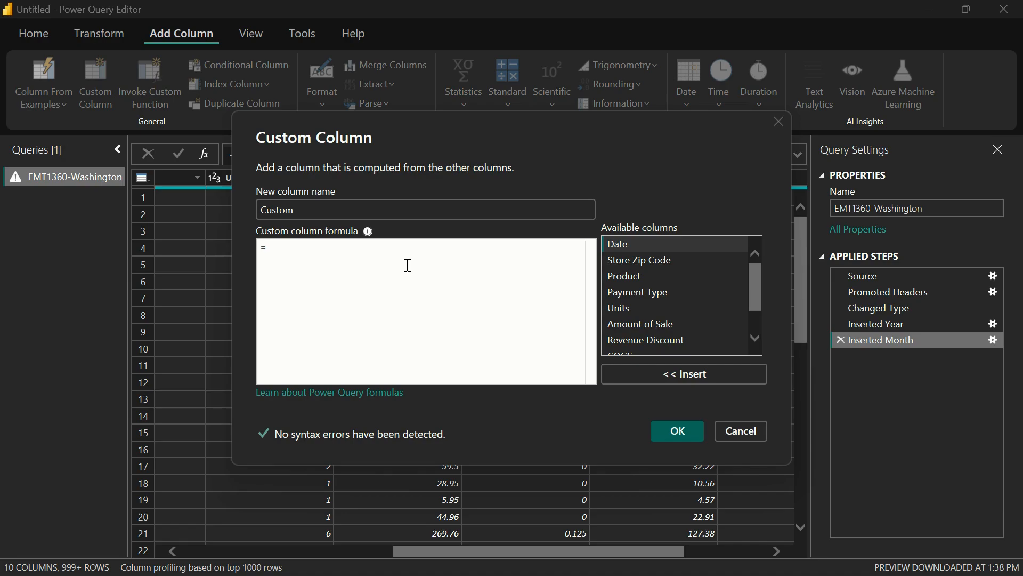
{"action": "left_click_drag", "start_coordinate": [297, 209], "coordinate": [258, 209]}
{"action": "left_click_drag", "start_coordinate": [302, 209], "coordinate": [261, 208]}
{"action": "type", "text": "Ne"}
{"action": "key", "text": "BackSpace"}
{"action": "key", "text": "BackSpace"}
{"action": "type", "text": "Sales"}
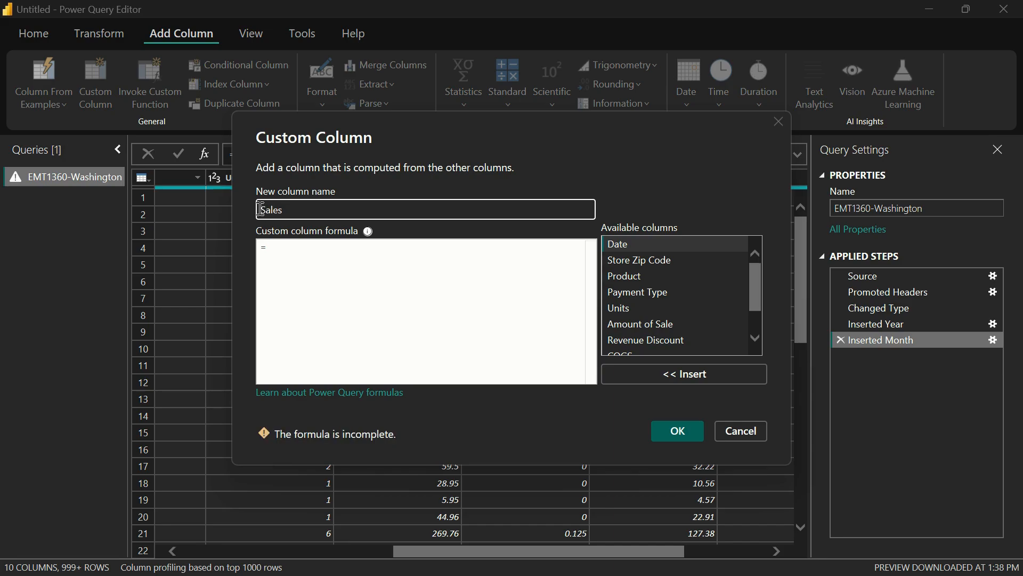
{"action": "type", "text": " Price Per Unit"}
Insert the Amount of Sale column as the first term of the custom column formula
{"action": "left_click", "coordinate": [283, 246]}
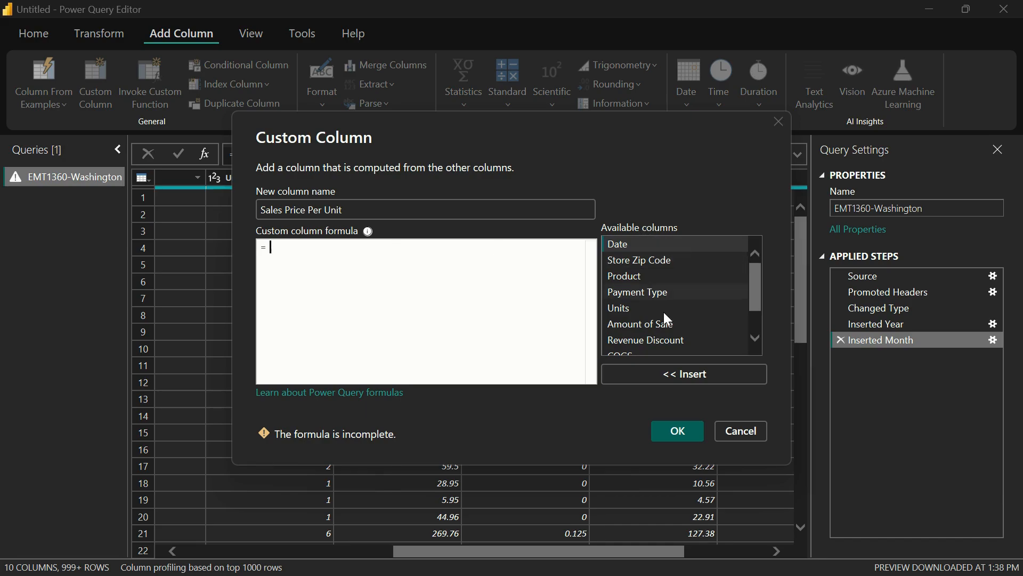
{"action": "scroll", "coordinate": [662, 318], "scroll_direction": "down", "scroll_amount": 1}
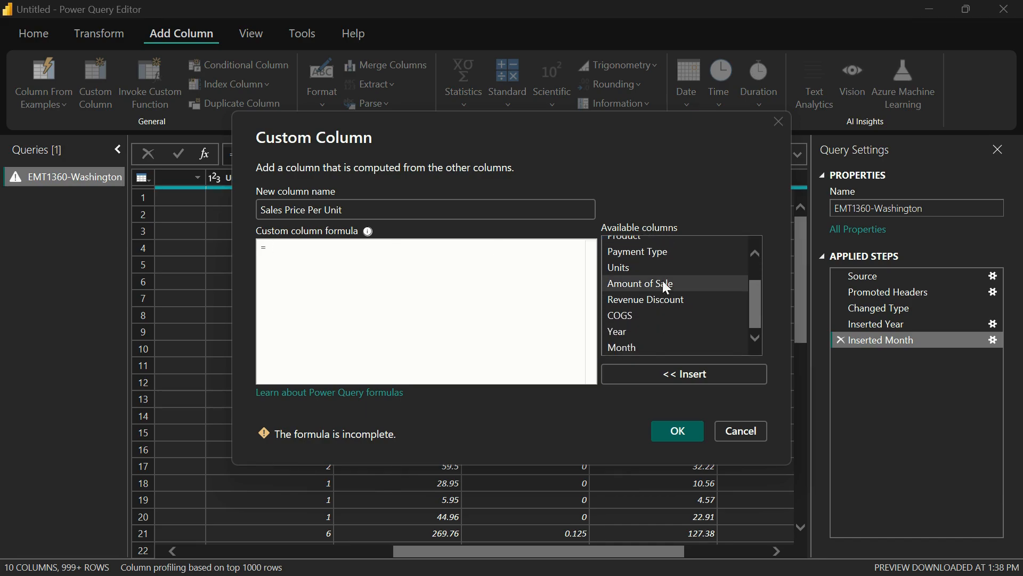
{"action": "scroll", "coordinate": [662, 266], "scroll_direction": "up", "scroll_amount": 2}
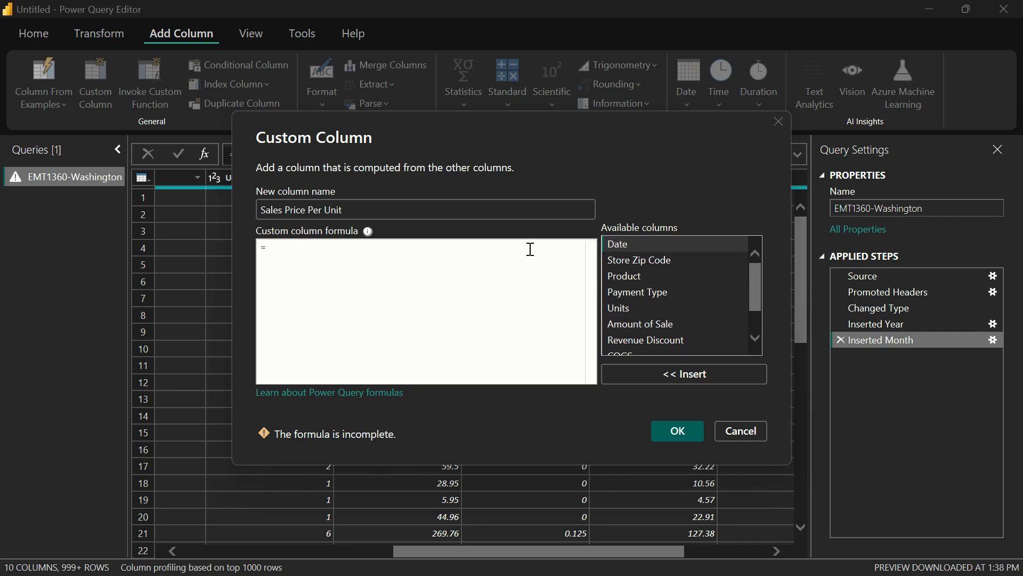
{"action": "scroll", "coordinate": [648, 313], "scroll_direction": "down", "scroll_amount": 1}
{"action": "scroll", "coordinate": [646, 309], "scroll_direction": "down", "scroll_amount": 1}
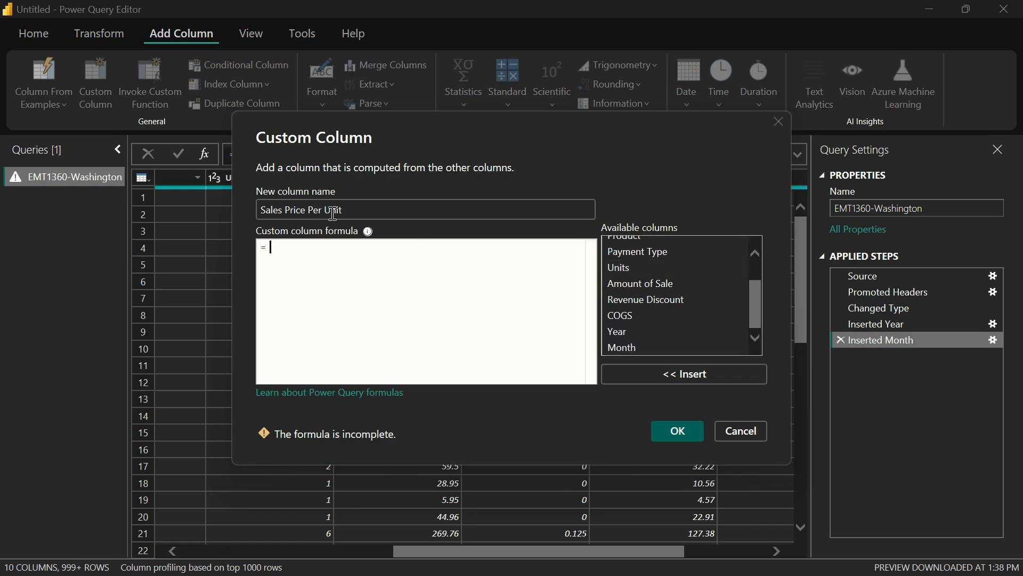
{"action": "left_click", "coordinate": [643, 285]}
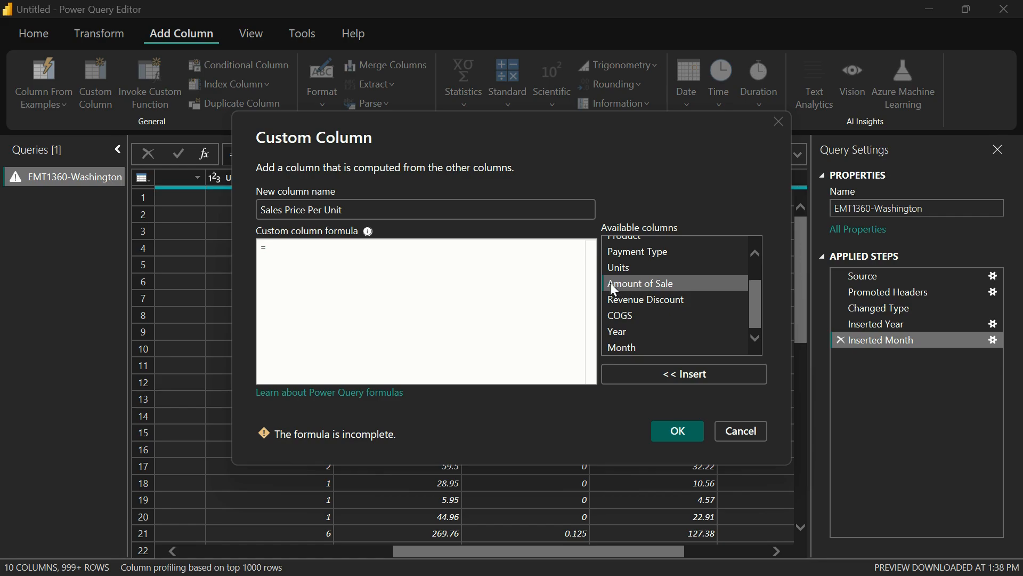
{"action": "left_click", "coordinate": [678, 371]}
{"action": "left_click", "coordinate": [677, 371]}
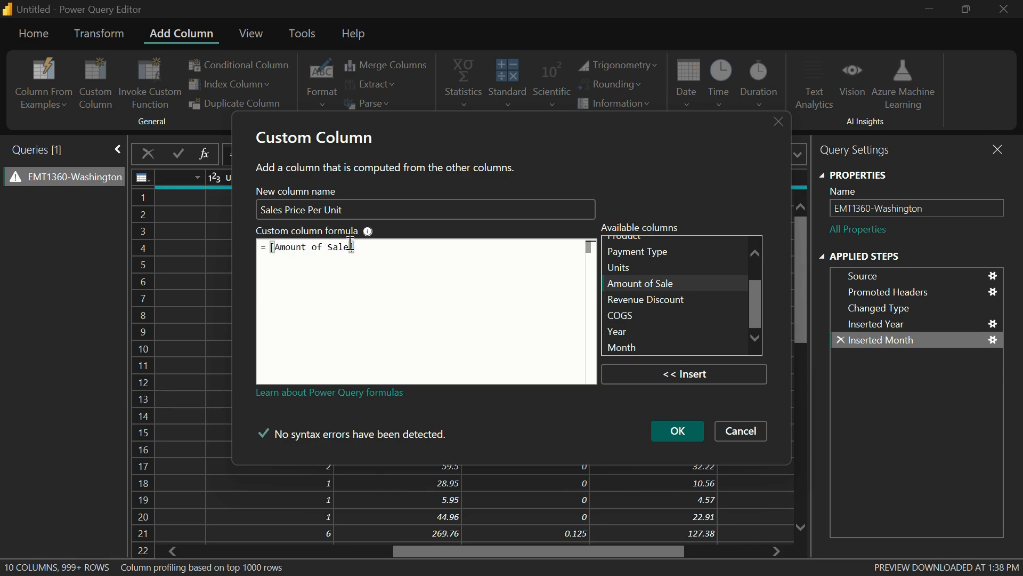
Complete the formula by dividing Amount of Sale by the Units column, giving [Amount of Sale] / [Units]
{"action": "left_click_drag", "start_coordinate": [276, 248], "coordinate": [352, 248]}
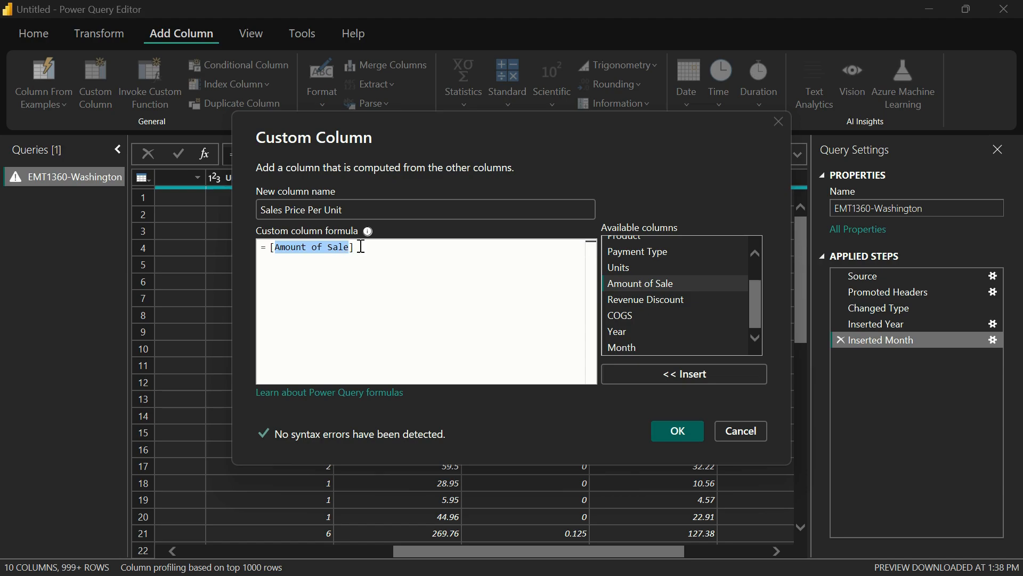
{"action": "left_click", "coordinate": [366, 248]}
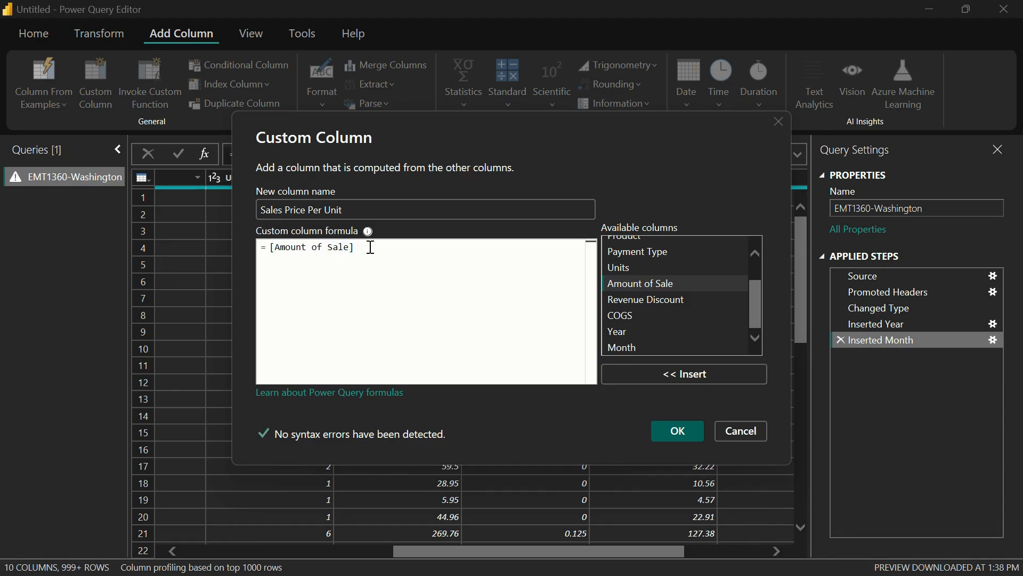
{"action": "type", "text": "/"}
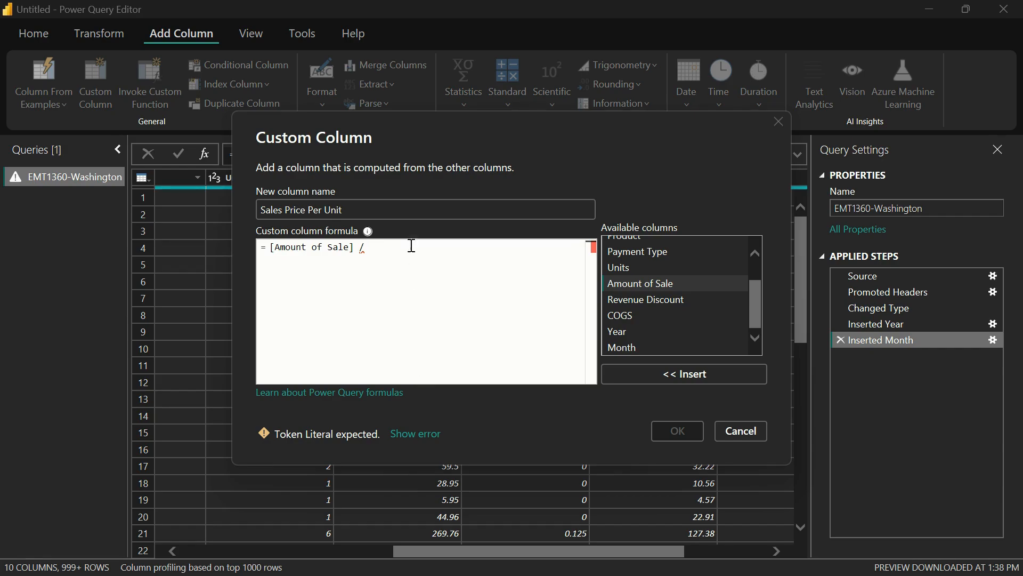
{"action": "left_click", "coordinate": [620, 269]}
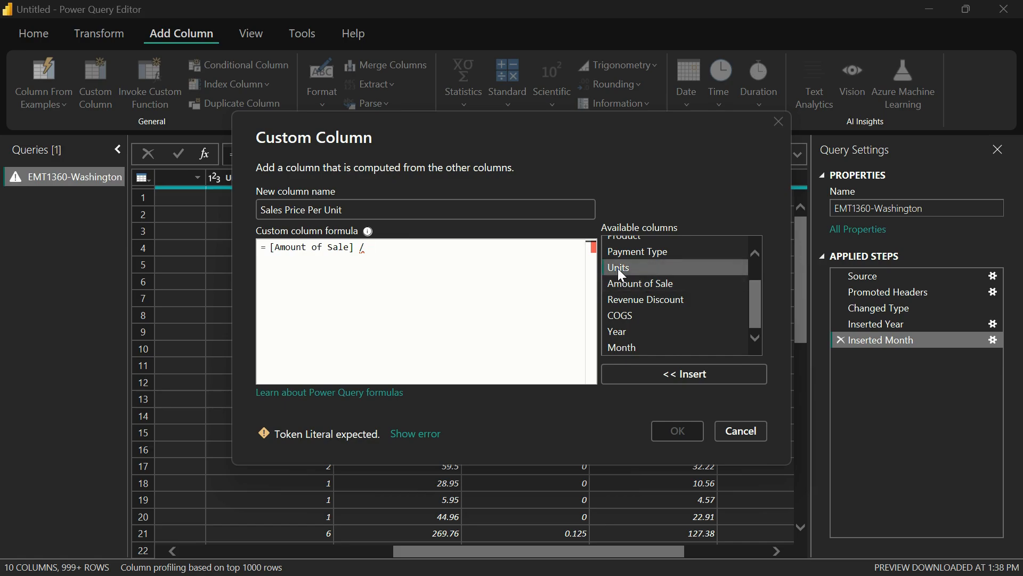
{"action": "left_click", "coordinate": [666, 374]}
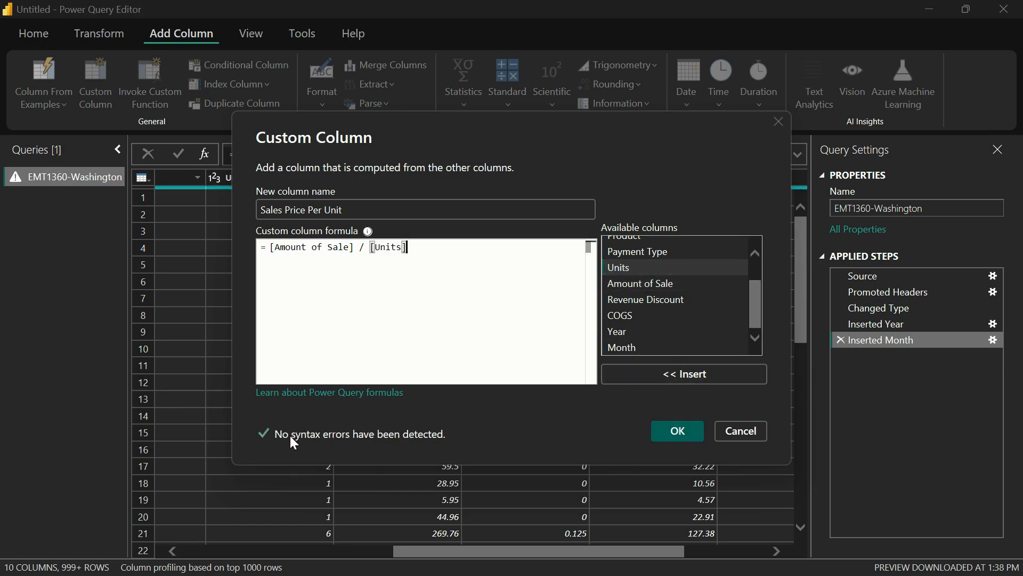
Review the column name and formula and create the Sales Price Per Unit column
{"action": "left_click_drag", "start_coordinate": [409, 248], "coordinate": [306, 249]}
{"action": "left_click", "coordinate": [306, 249]}
{"action": "left_click_drag", "start_coordinate": [345, 209], "coordinate": [270, 213]}
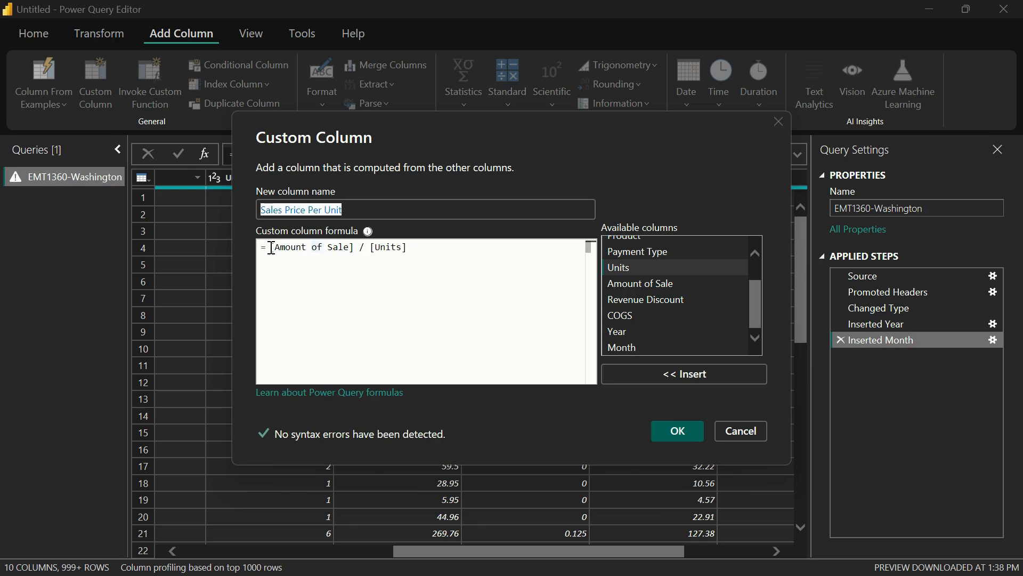
{"action": "left_click_drag", "start_coordinate": [270, 248], "coordinate": [413, 249]}
{"action": "left_click", "coordinate": [413, 250]}
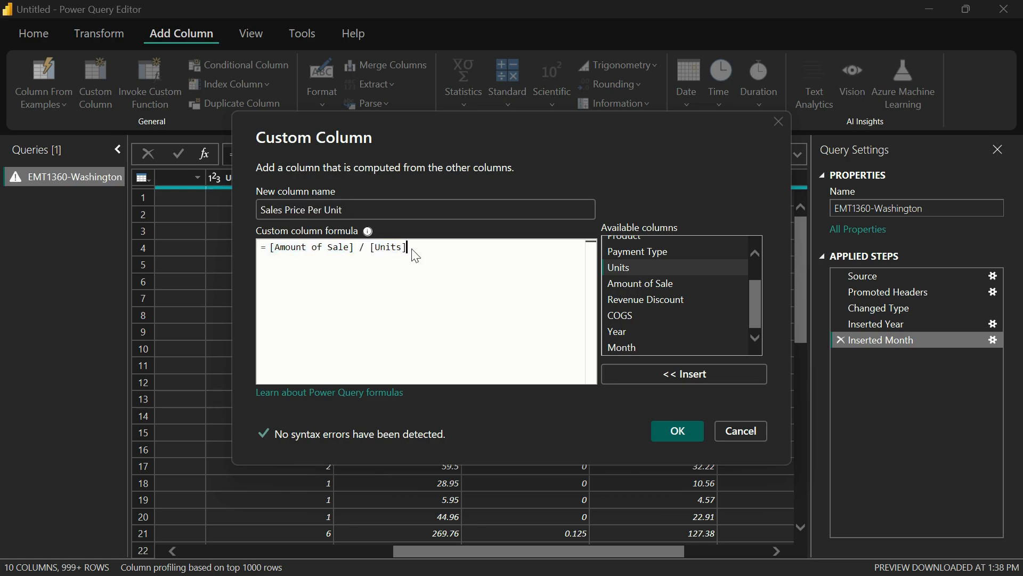
{"action": "left_click", "coordinate": [678, 431]}
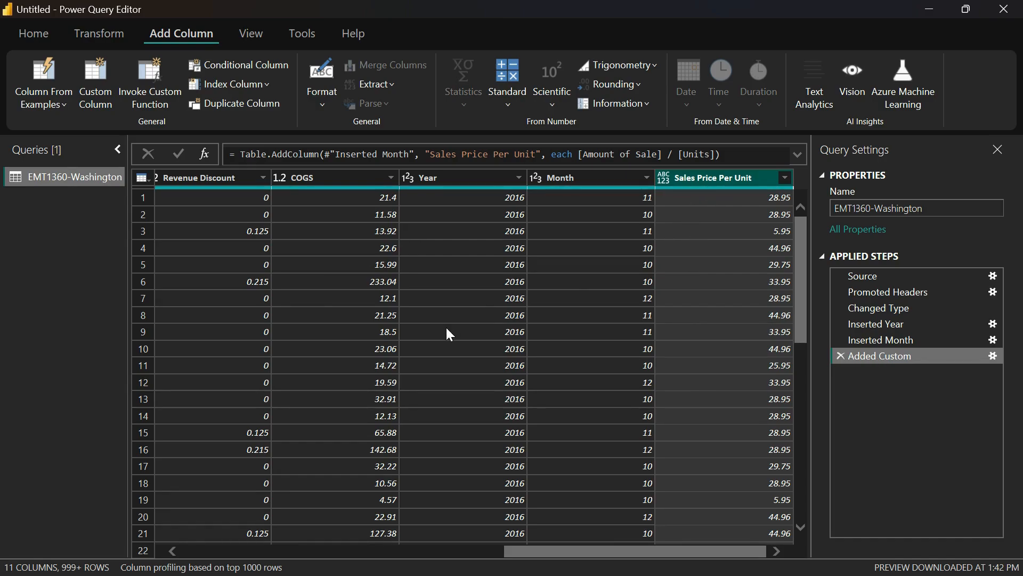
Compare the Units and Amount of Sale values with the new Sales Price Per Unit column in the data preview
{"action": "scroll", "coordinate": [448, 329], "scroll_direction": "left", "scroll_amount": 5}
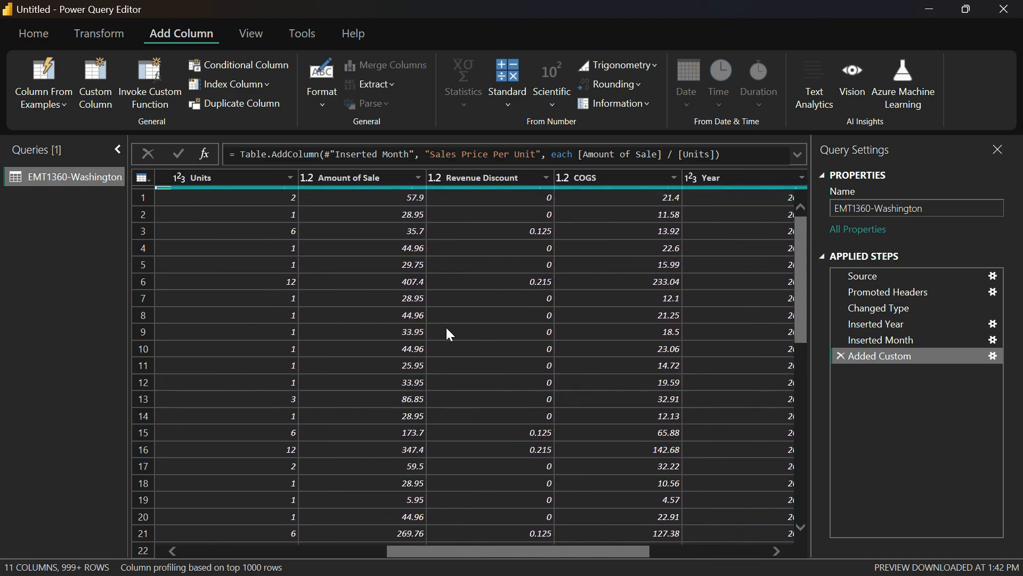
{"action": "scroll", "coordinate": [449, 334], "scroll_direction": "left", "scroll_amount": 1}
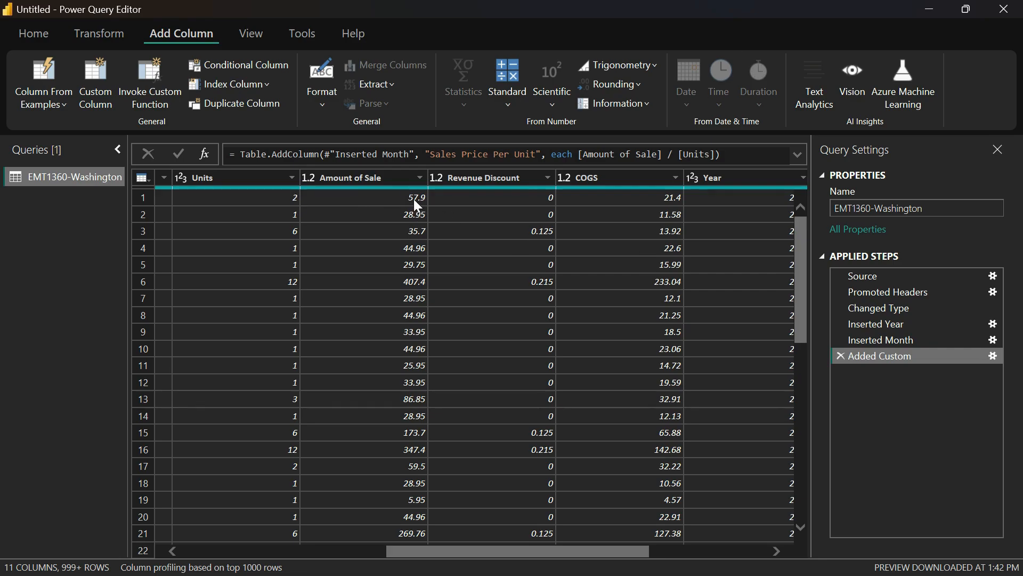
{"action": "scroll", "coordinate": [507, 211], "scroll_direction": "right", "scroll_amount": 5}
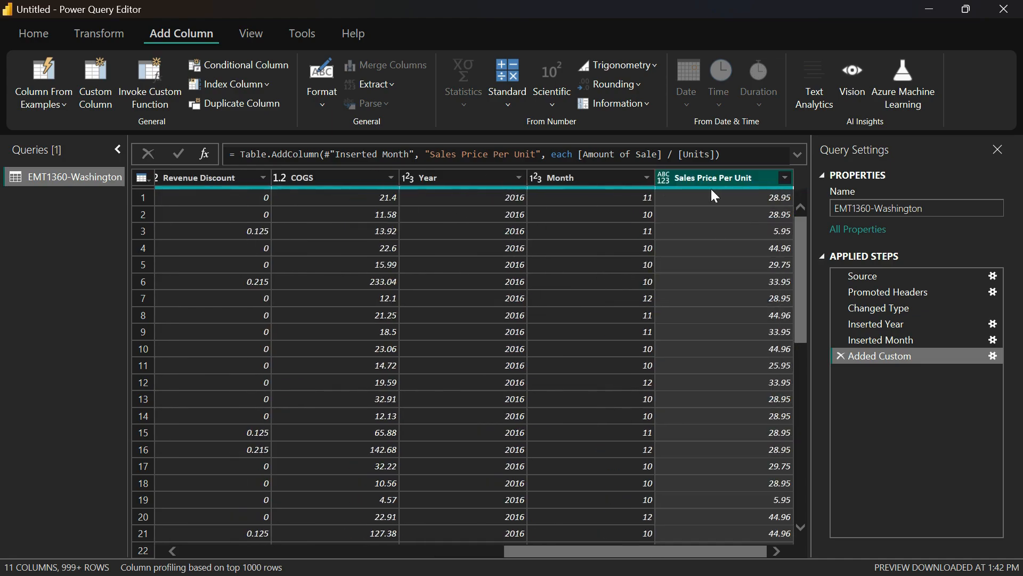
{"action": "scroll", "coordinate": [393, 214], "scroll_direction": "left", "scroll_amount": 5}
{"action": "scroll", "coordinate": [457, 218], "scroll_direction": "right", "scroll_amount": 5}
{"action": "scroll", "coordinate": [581, 465], "scroll_direction": "left", "scroll_amount": 10}
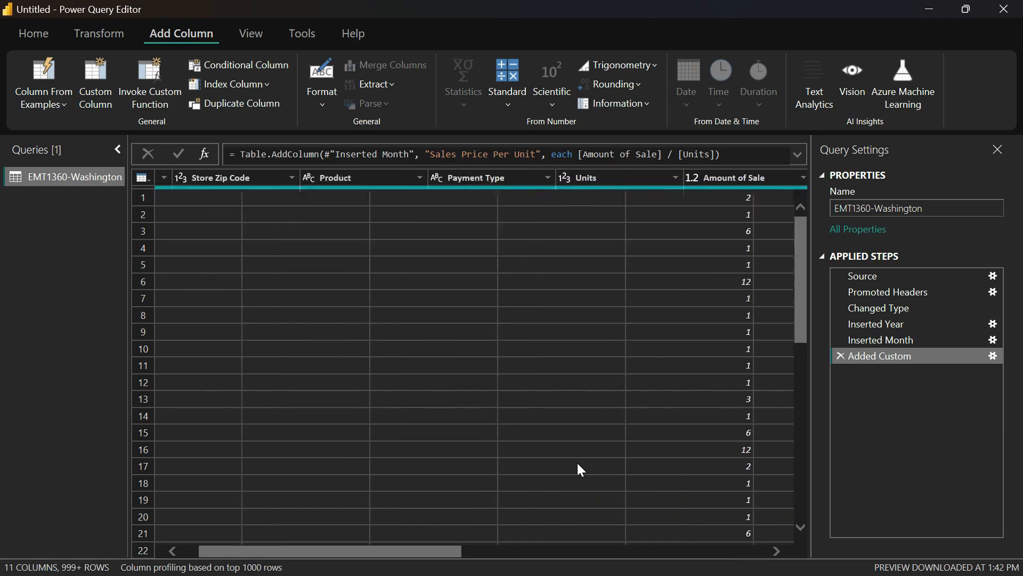
Switch from Power Query Editor to the Power BI Desktop report window without applying the query changes
{"action": "left_click", "coordinate": [36, 33]}
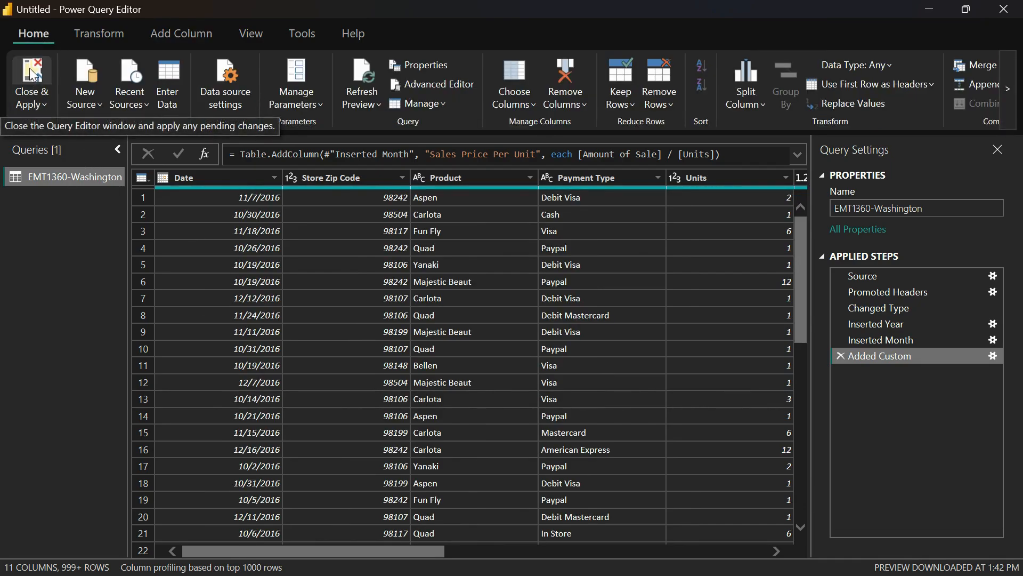
{"action": "key", "text": "alt+Tab"}
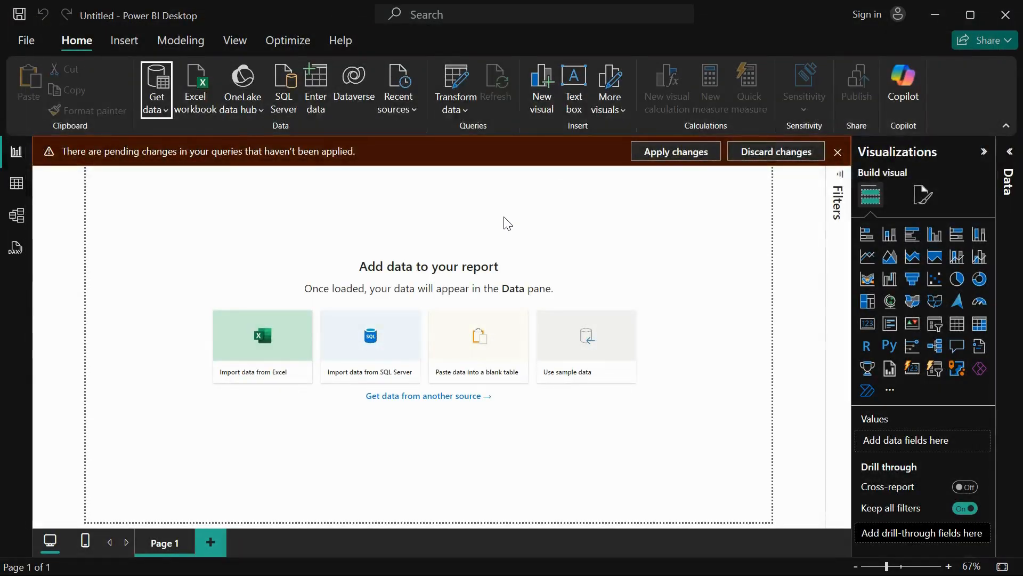